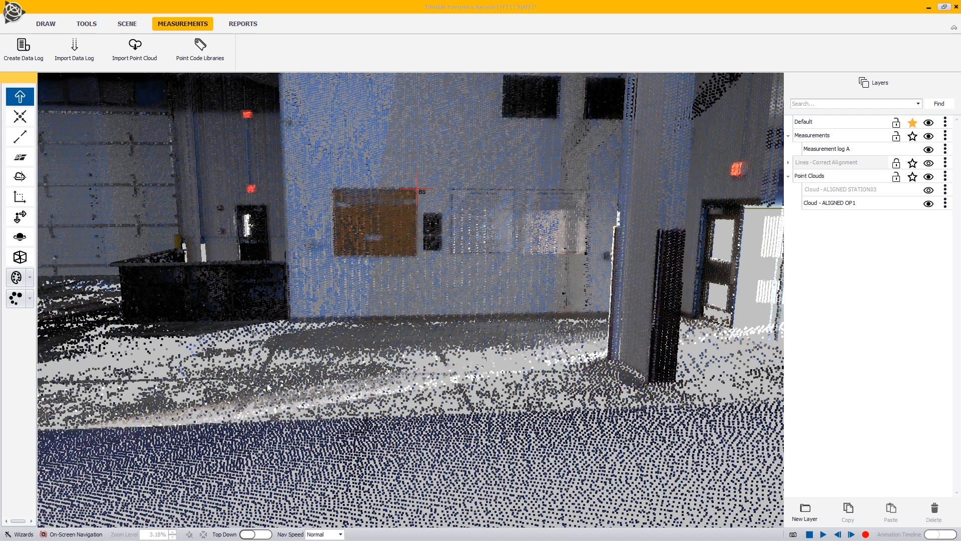
Switch to the top-down view and compare the clouds by showing ALIGNED STATION03 in place of ALIGNED OP1
click(257, 534)
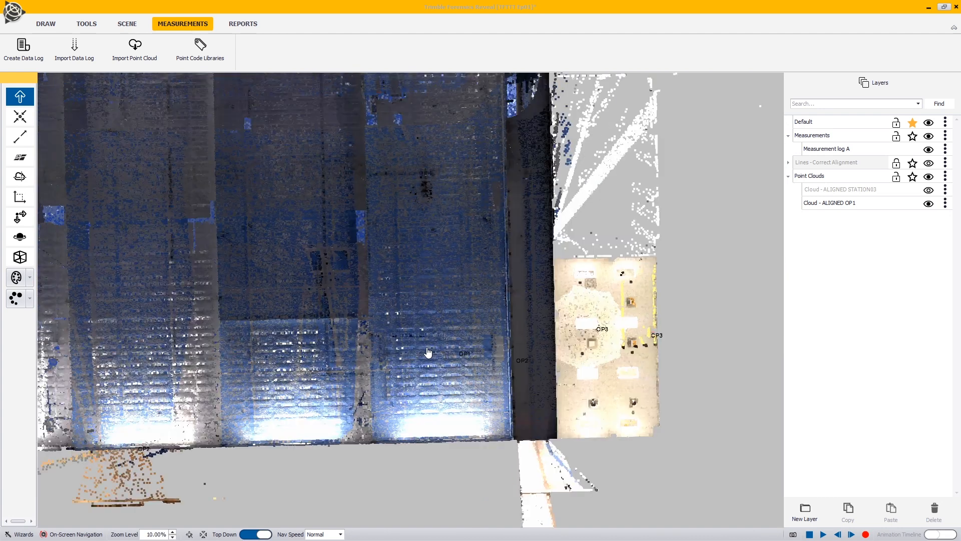
middle_drag(343, 306, 380, 351)
scroll(381, 352, down, 3)
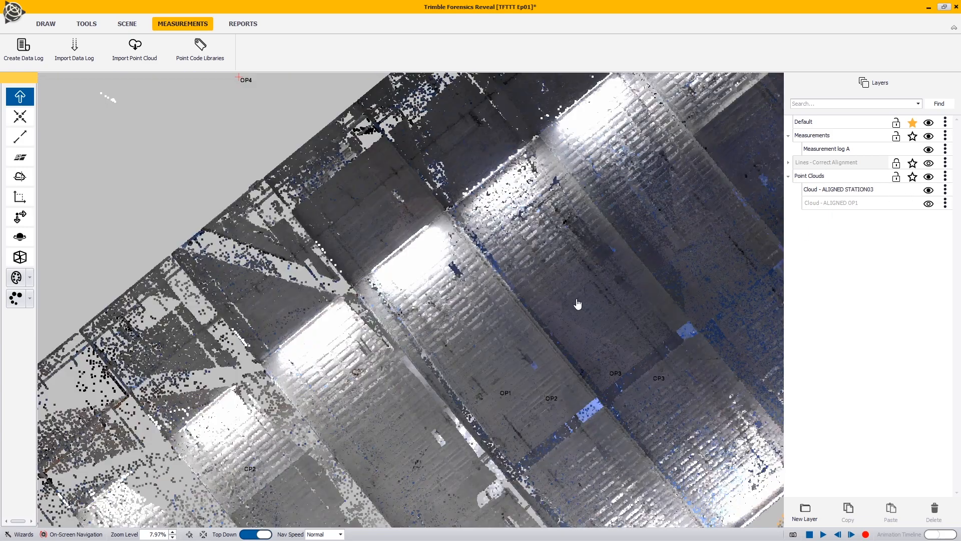
middle_drag(577, 304, 440, 307)
scroll(442, 310, down, 4)
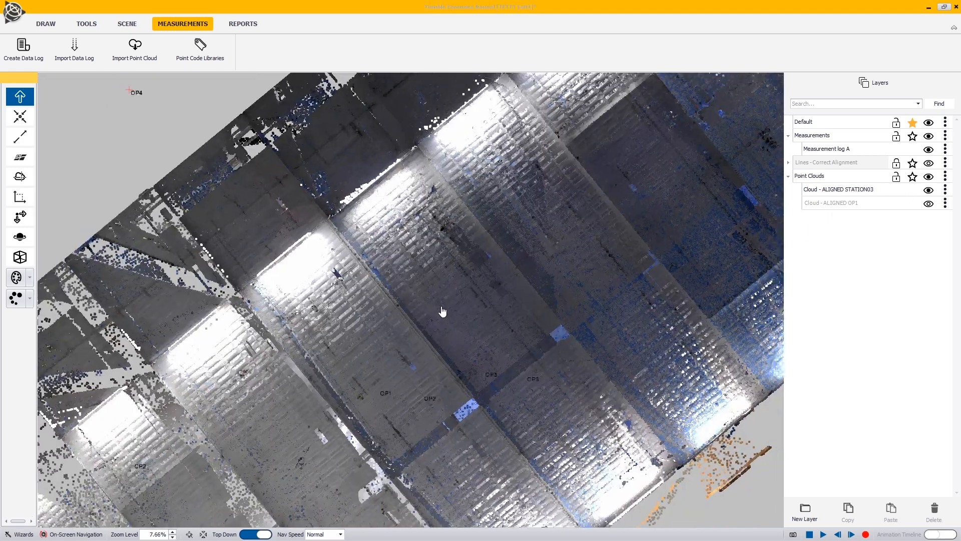
scroll(440, 316, down, 3)
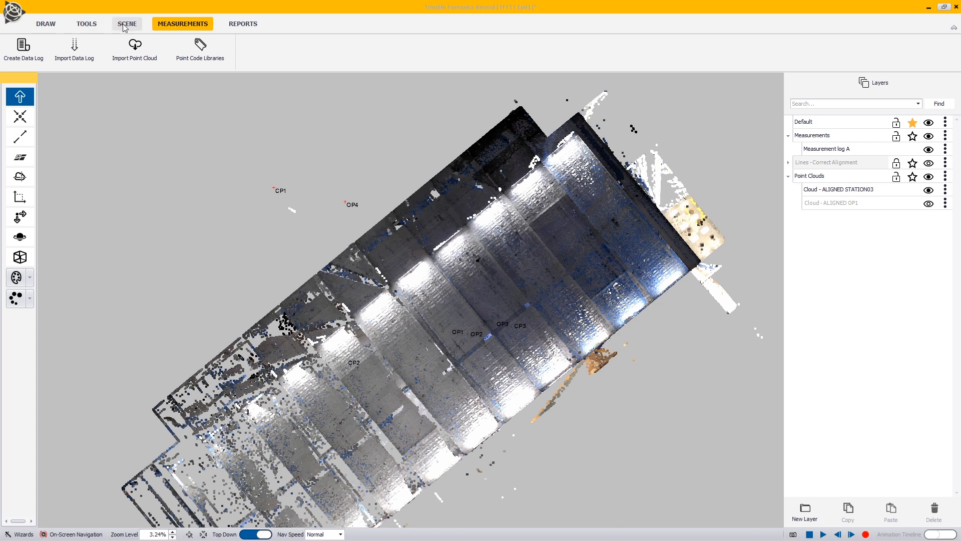
Start a new measurement log and set its log type to Point Cloud
click(23, 50)
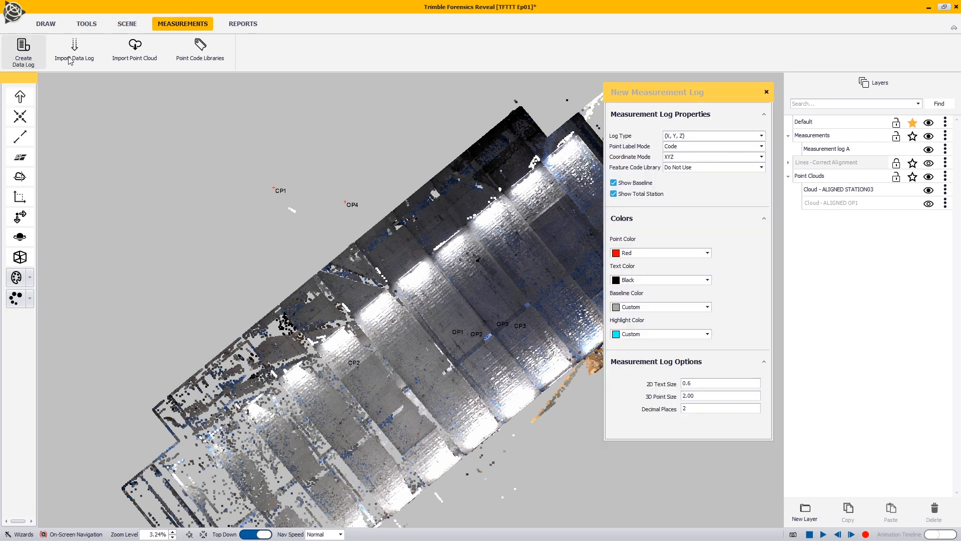
click(689, 141)
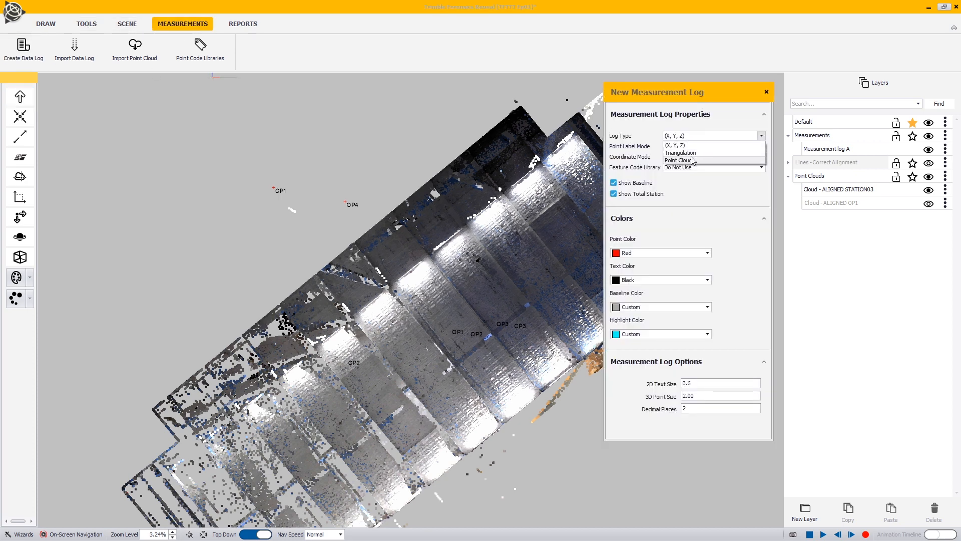
click(674, 160)
Return to the 3D view, enable point cloud snapping, and place the log's total station on the open warehouse floor
click(263, 533)
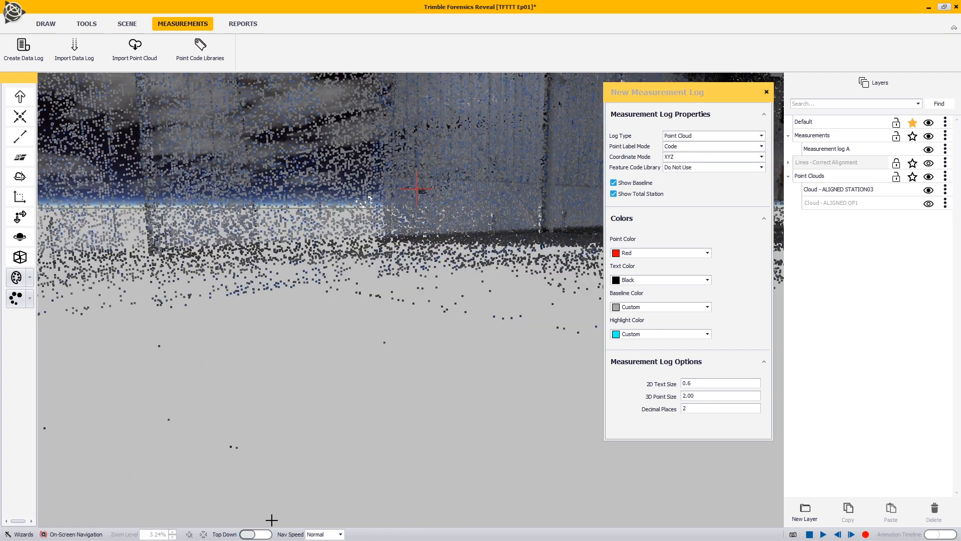
click(20, 176)
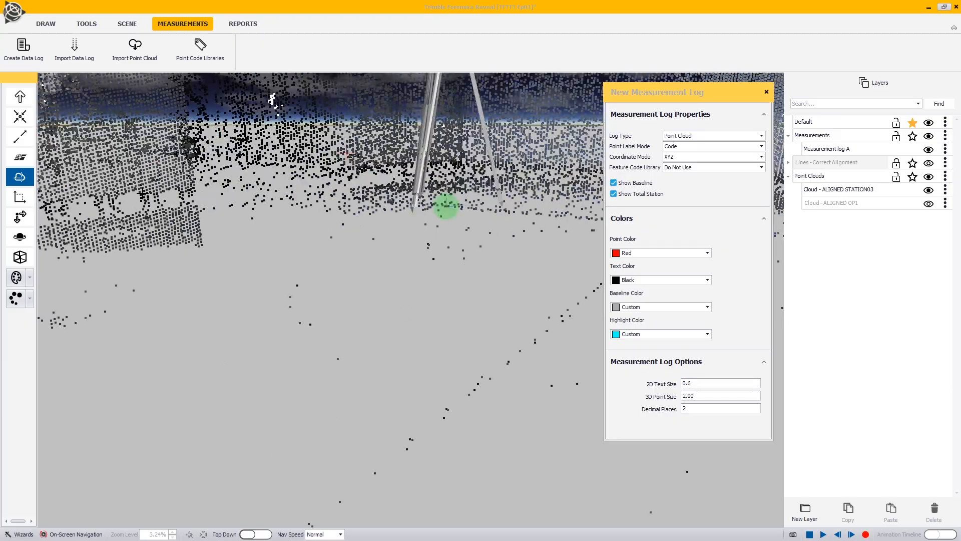
right_drag(210, 211, 337, 195)
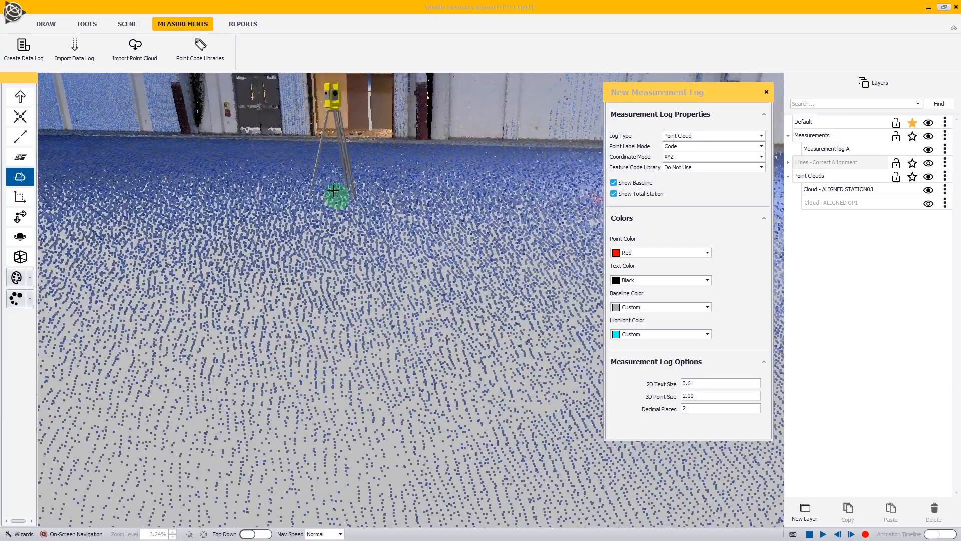
right_drag(429, 203, 190, 200)
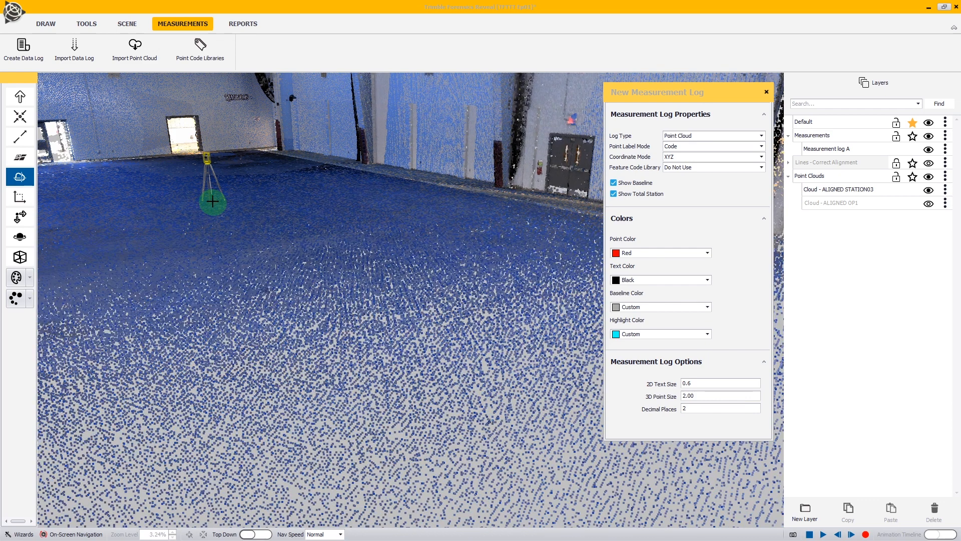
click(212, 201)
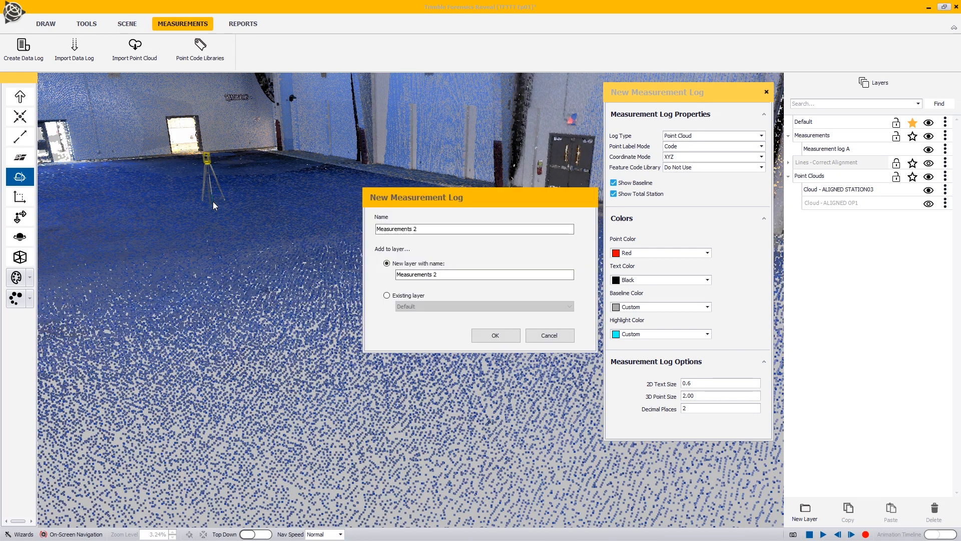
Name the new measurement log and its new layer Virtual Total Station
triple_click(441, 232)
text(Virtual Total Station)
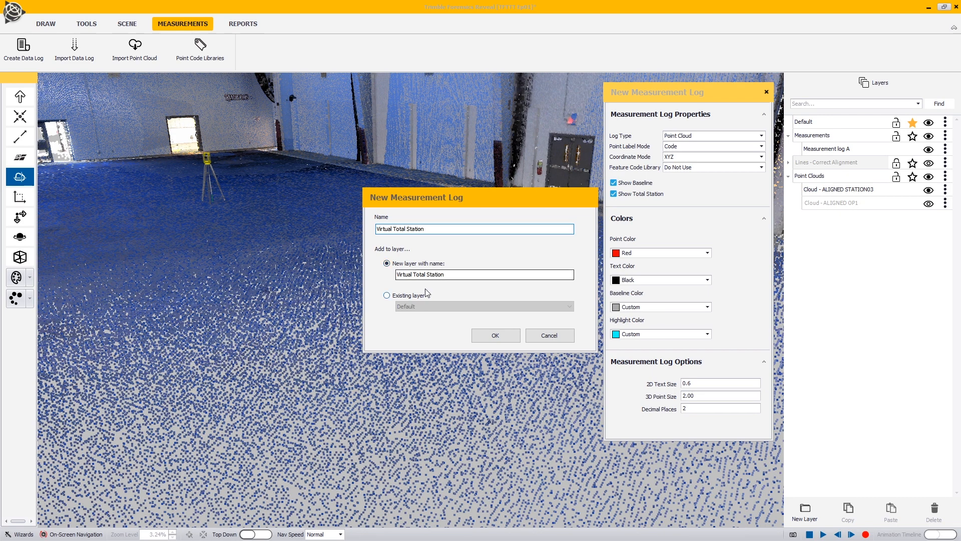
click(493, 336)
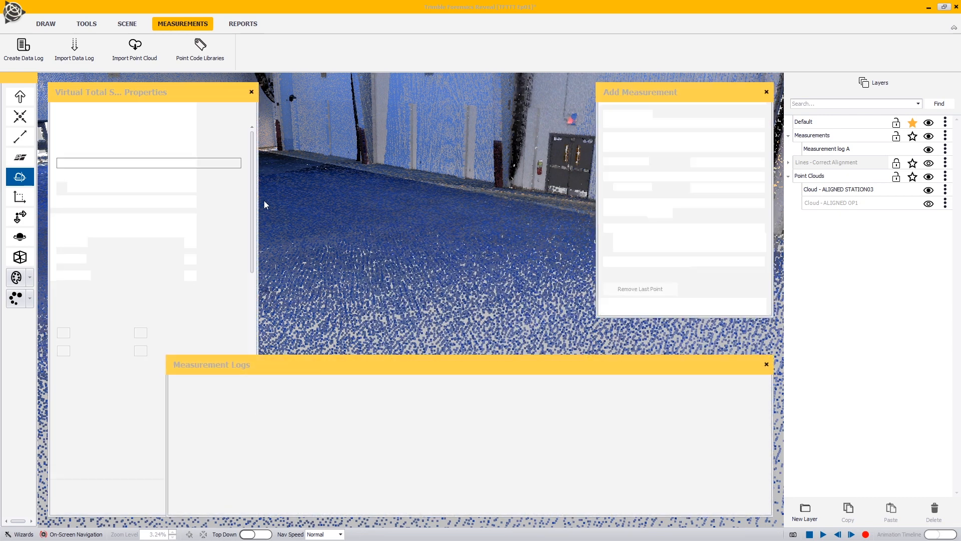
Move the log properties, Measurement Logs and Add Measurement windows aside to uncover the scene
drag(208, 93, 161, 40)
drag(347, 373, 531, 388)
drag(651, 94, 838, 52)
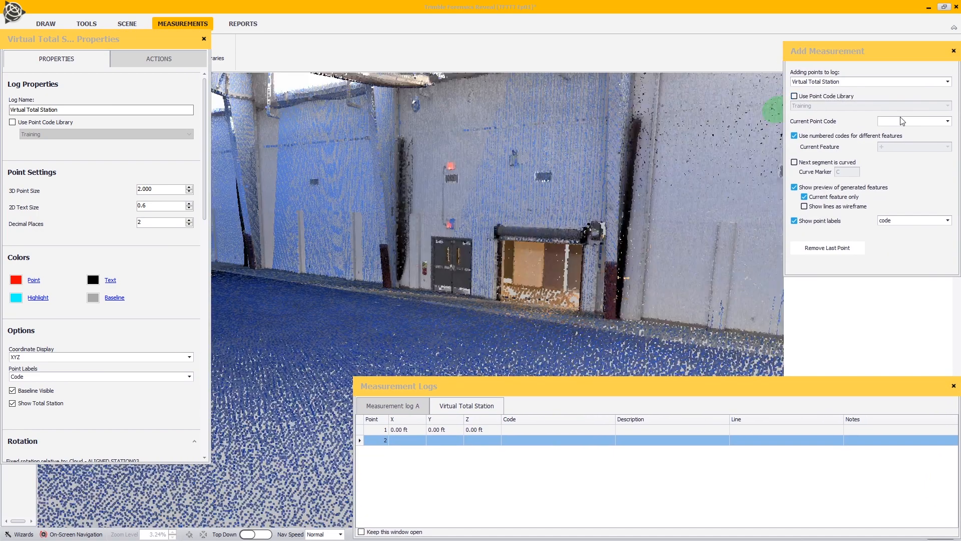
Record point CP2, without numbered feature codes, at the base of the wall fixture above and between the two doorways
click(902, 120)
text(CP)
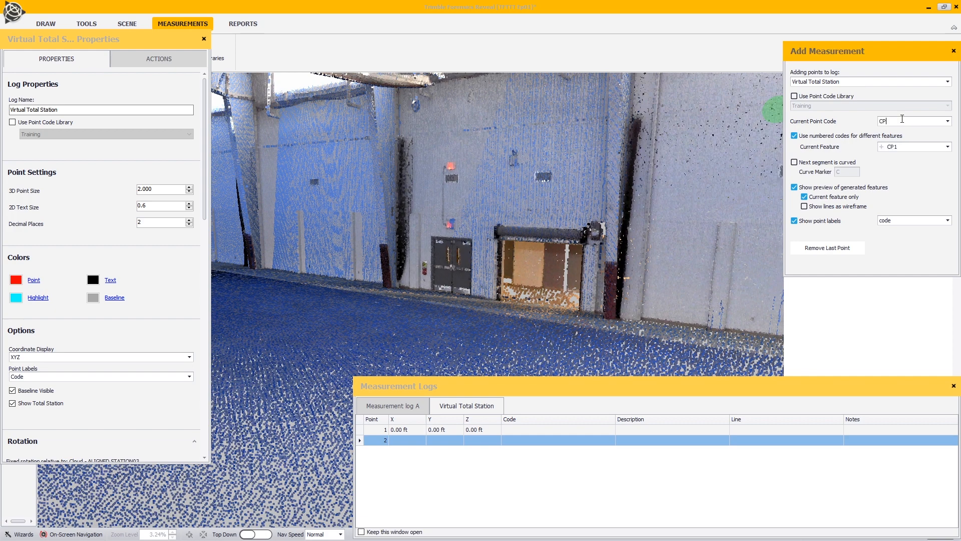
click(898, 131)
mouse_move(503, 167)
mouse_down()
mouse_move(551, 179)
mouse_move(495, 172)
mouse_up()
scroll(495, 172, up, 4)
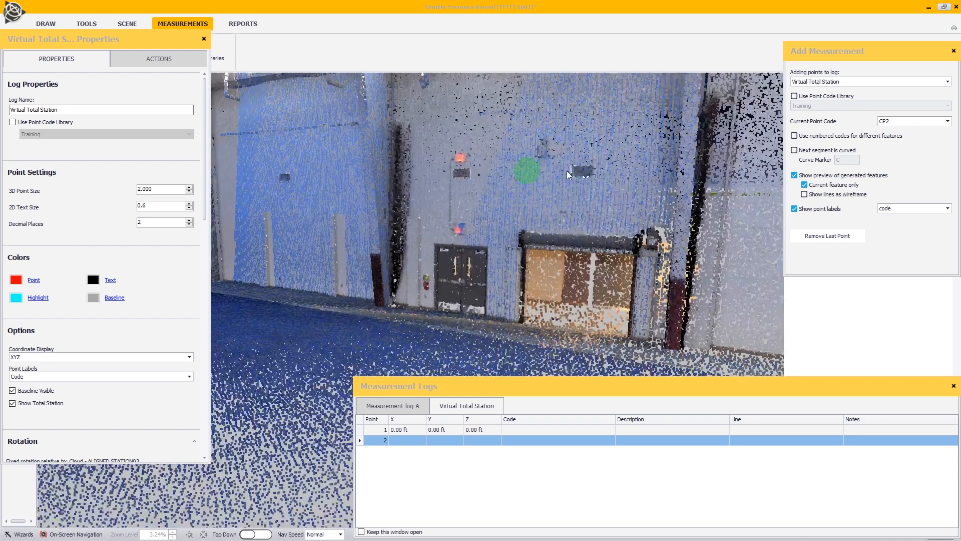
click(617, 148)
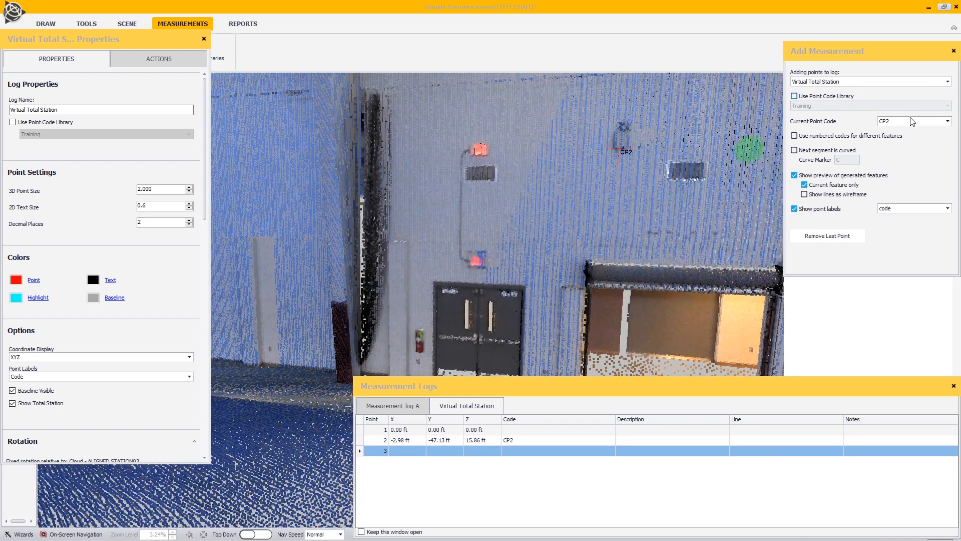
Record point CP3 at the small red fixture seen through the bright doorway beside the Restrooms sign
click(887, 122)
drag(455, 246, 139, 236)
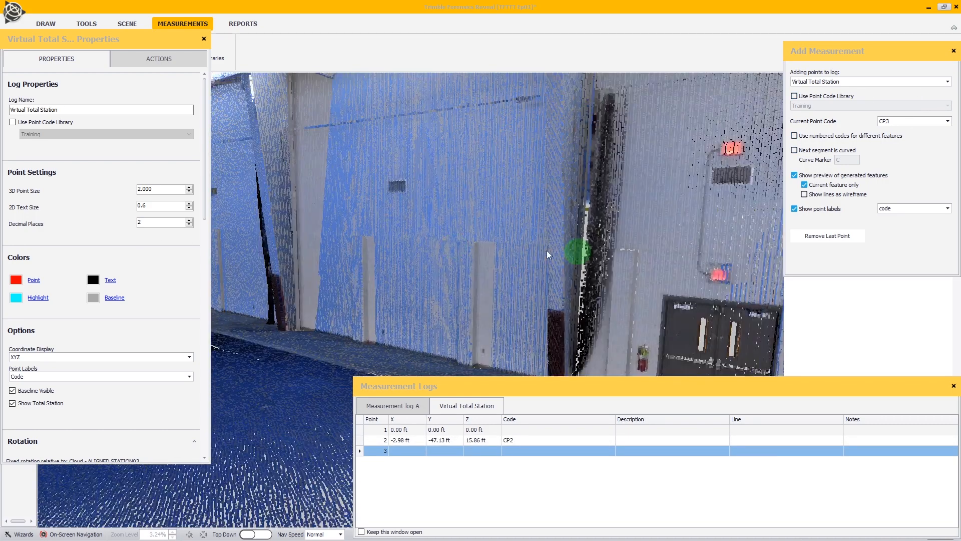
scroll(547, 253, down, 5)
drag(547, 253, 307, 234)
scroll(414, 322, up, 6)
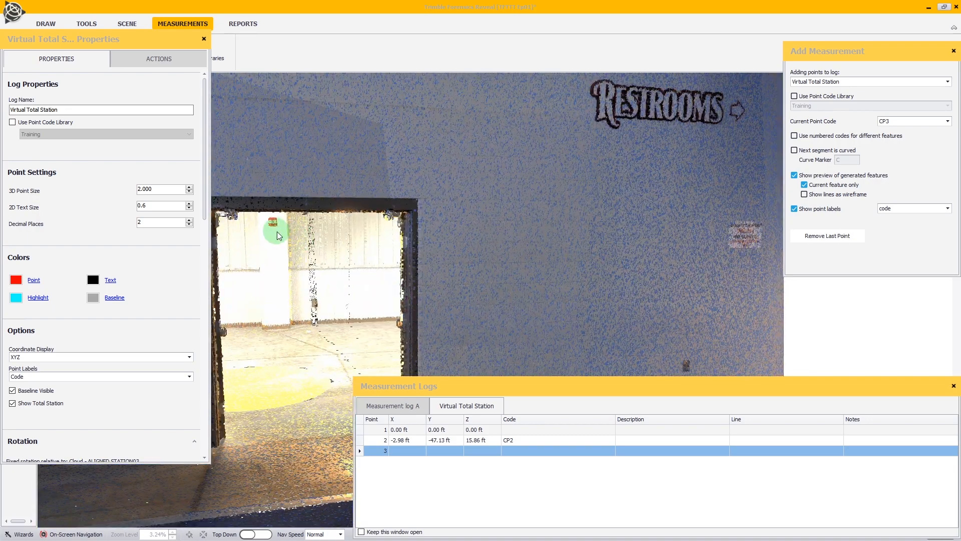
click(273, 230)
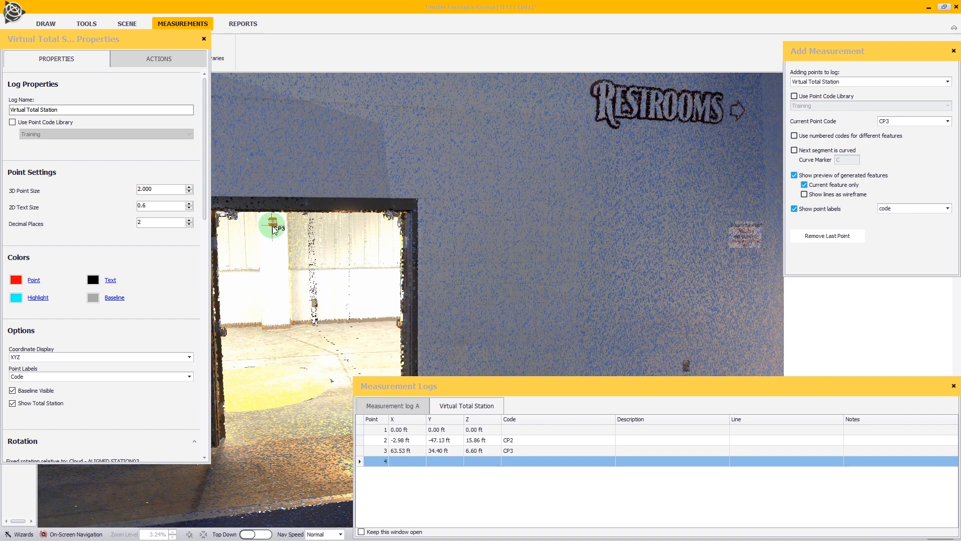
Record the backsight point with code BS at the upper corner of the brown board on the far wall
drag(483, 257, 420, 254)
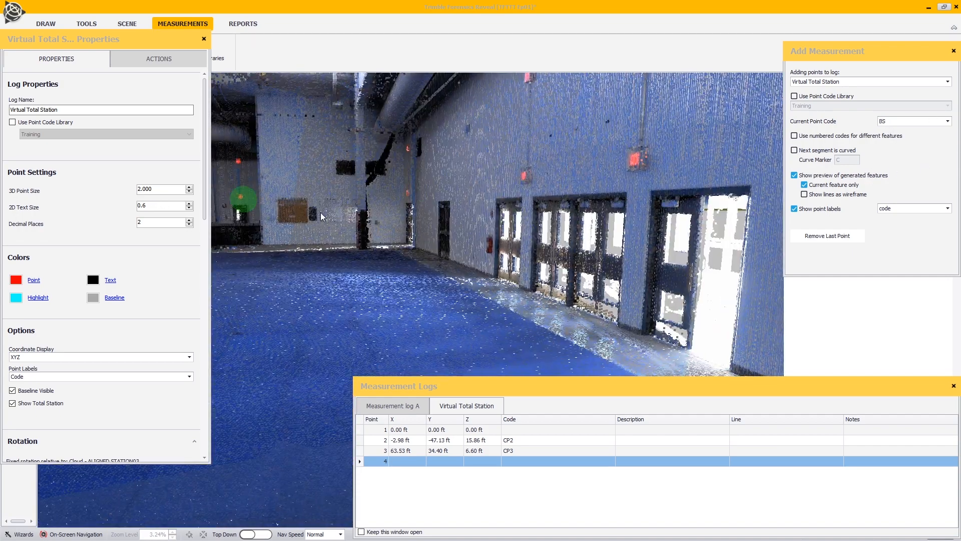
drag(322, 216, 478, 206)
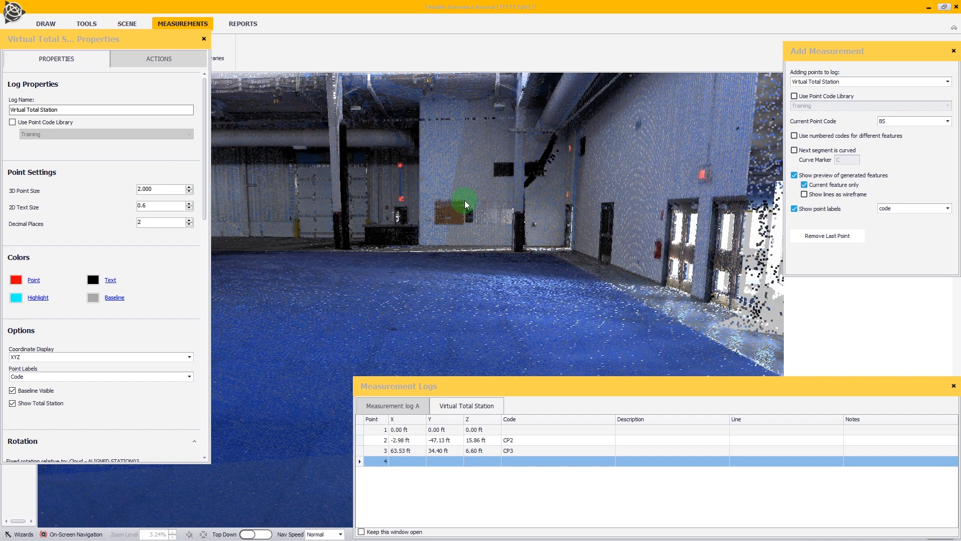
click(464, 200)
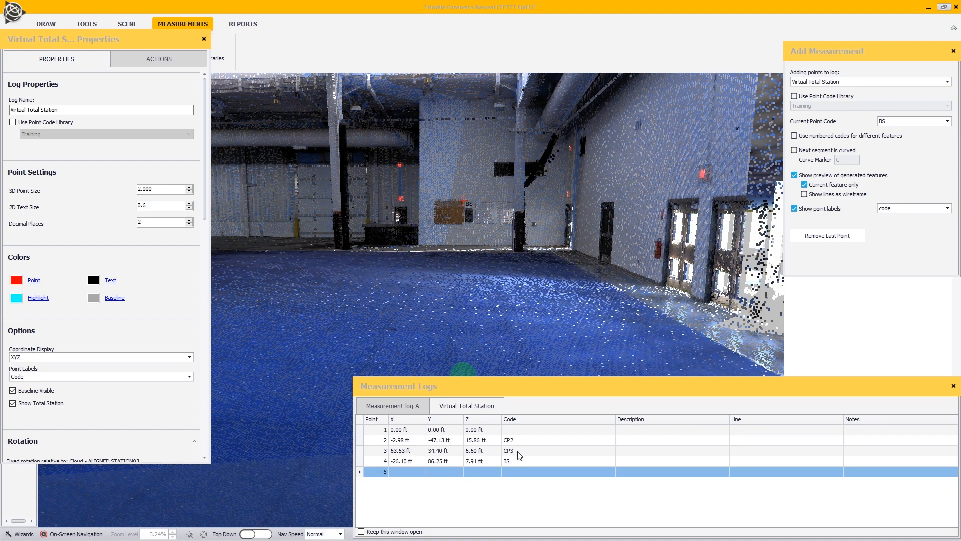
Finish adding points and close the Measurement Logs, Virtual Total Station properties and Add Measurement windows
key(w)
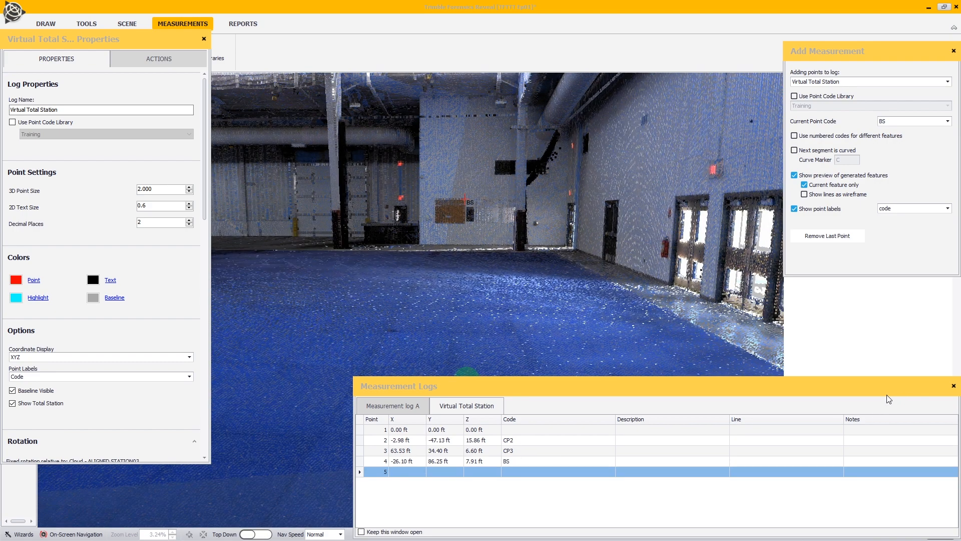
click(954, 386)
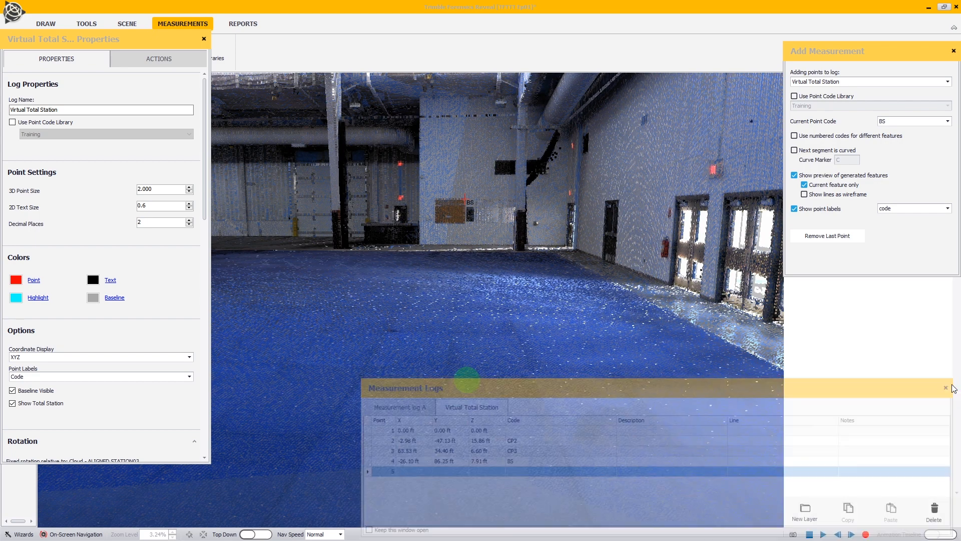
drag(179, 44, 557, 88)
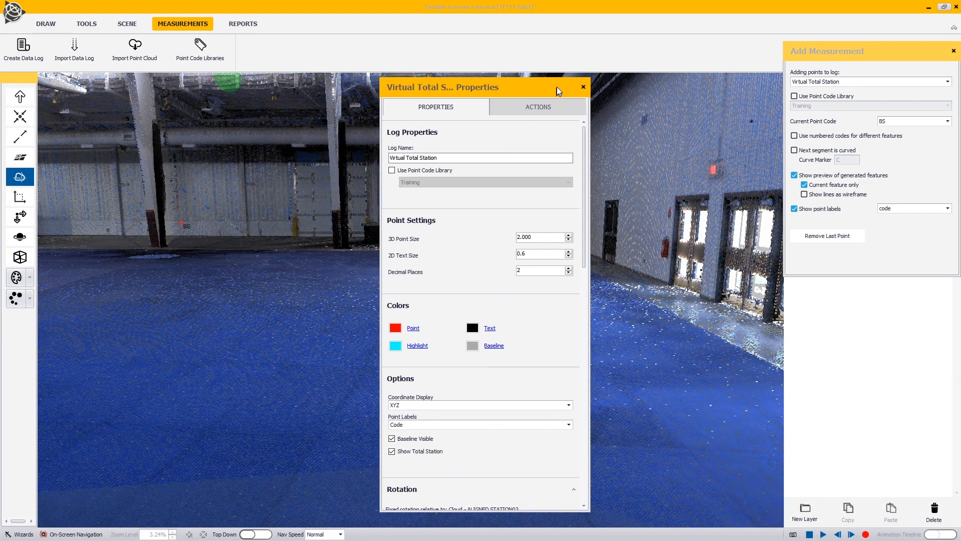
click(584, 83)
click(954, 51)
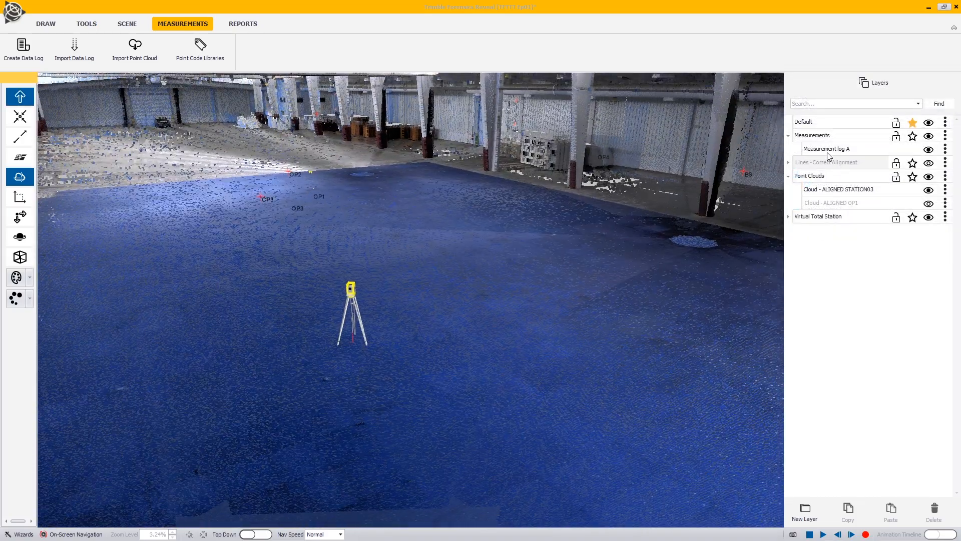
Open Measurement log A, move its windows apart, and review the codes and coordinates of its points
double_click(831, 149)
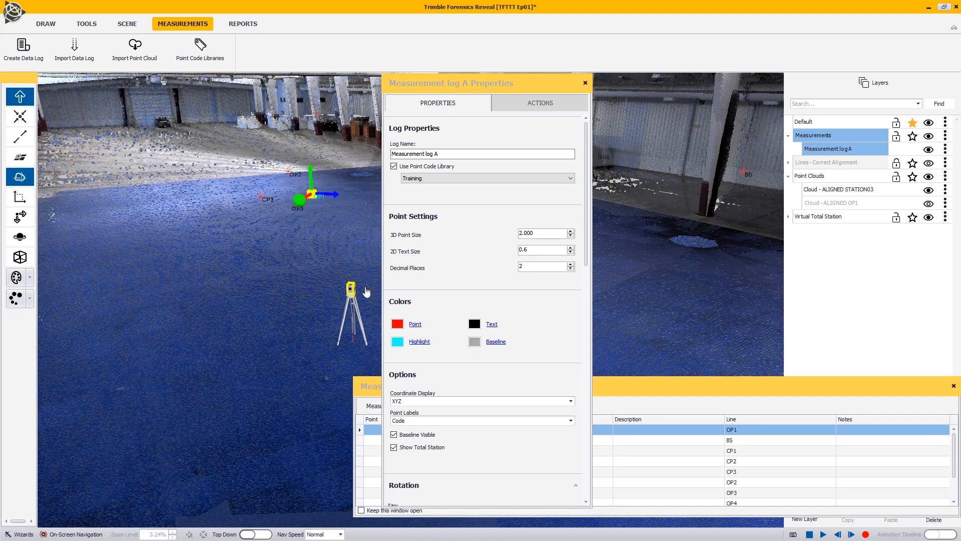
drag(434, 77, 98, 33)
drag(430, 390, 430, 336)
scroll(543, 428, down, 1)
scroll(488, 435, up, 1)
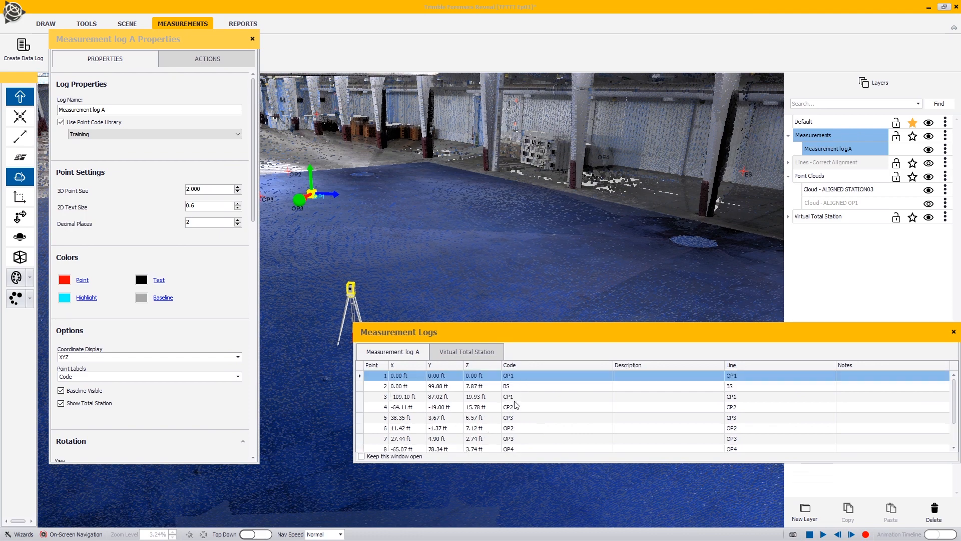
scroll(520, 433, down, 1)
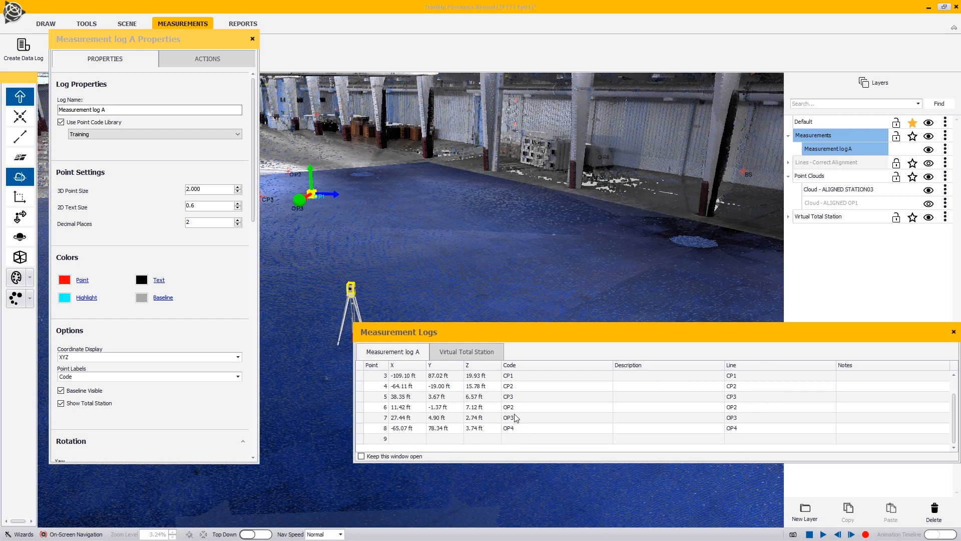
scroll(578, 440, up, 1)
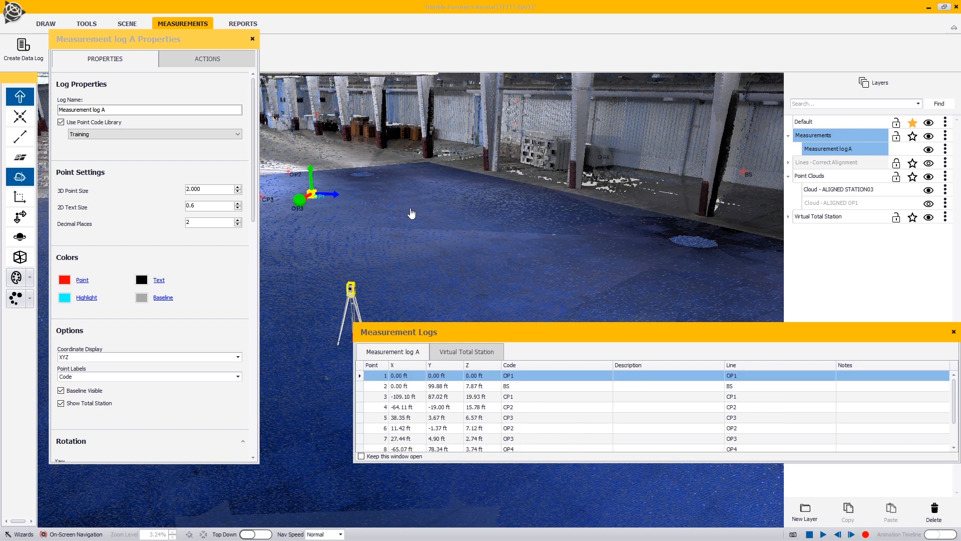
Start positioning Measurement log A relative to another log, with Virtual Total Station as the reference log
drag(586, 183, 489, 187)
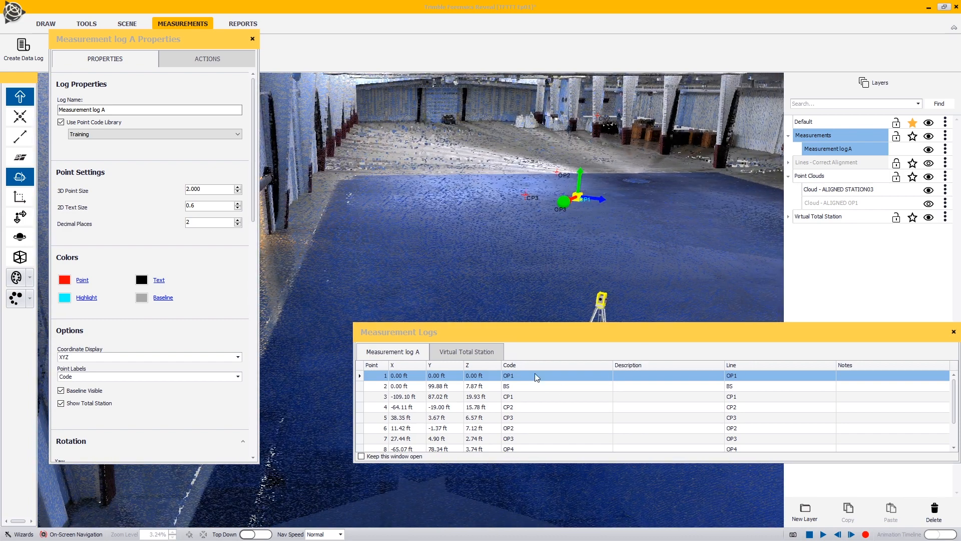
drag(550, 332, 512, 366)
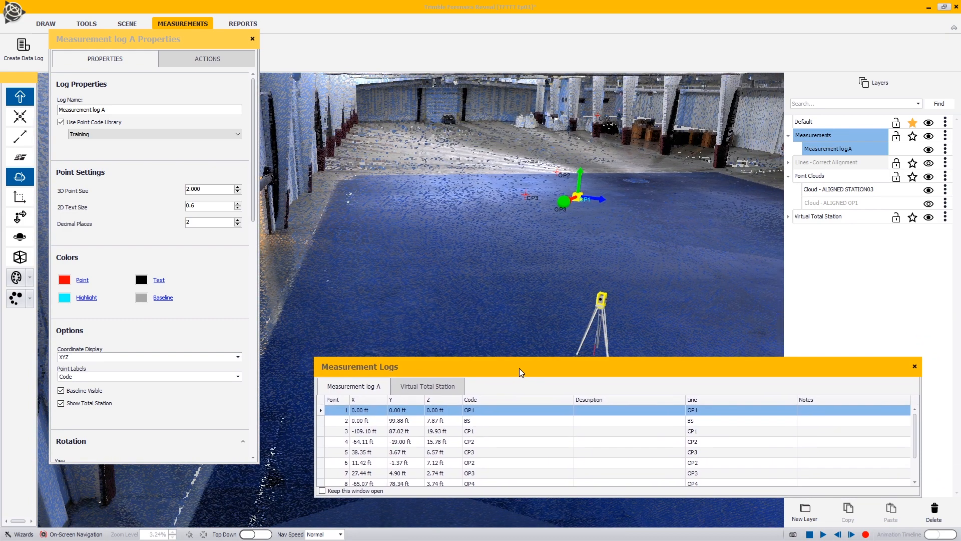
click(198, 61)
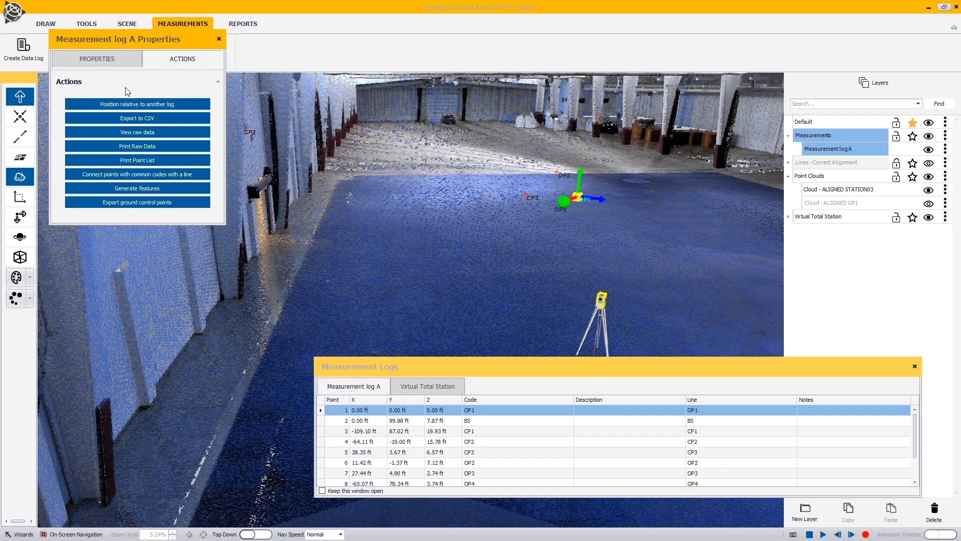
click(112, 104)
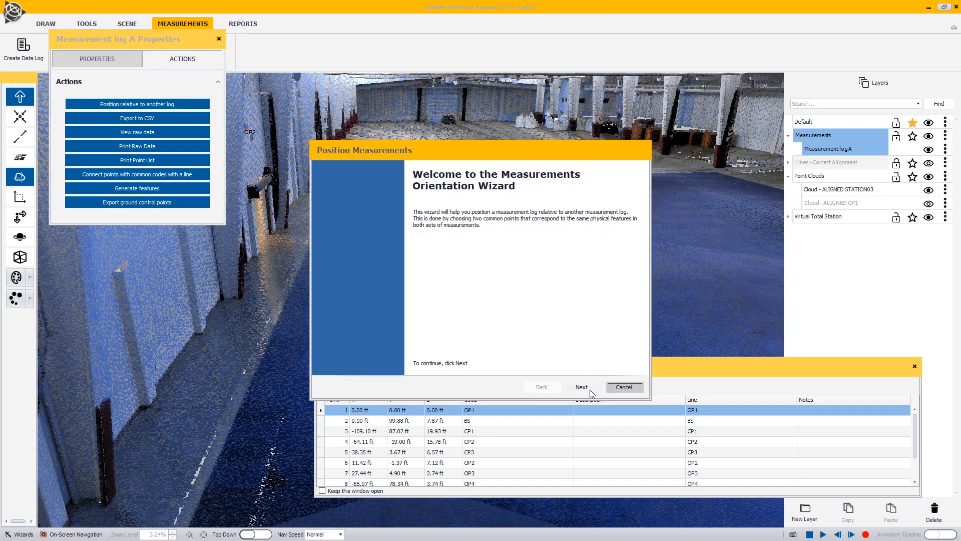
click(590, 389)
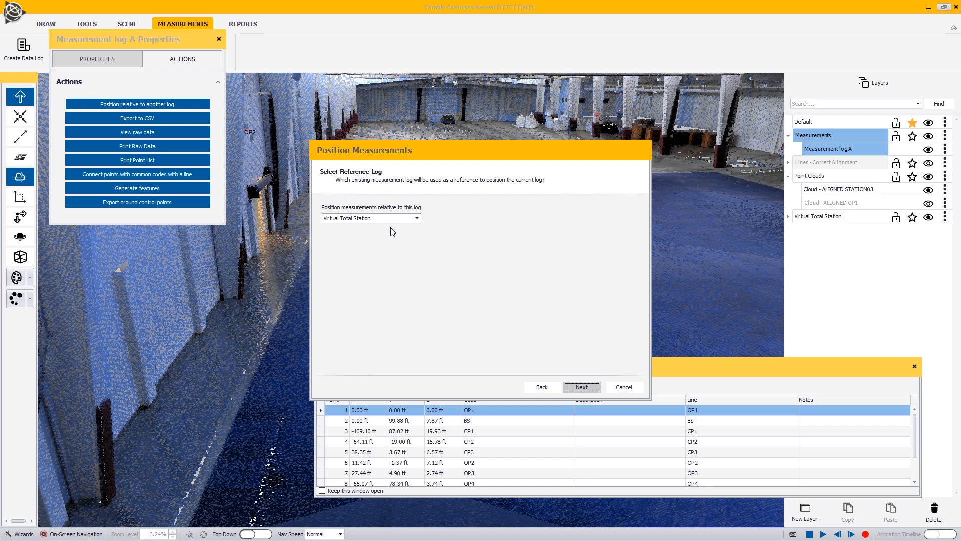
click(581, 387)
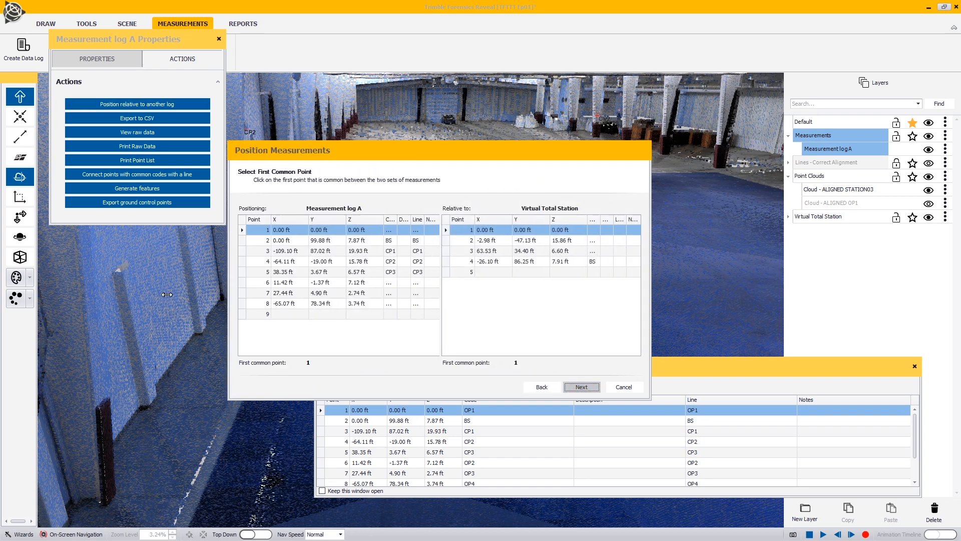
Match point BS in Measurement log A with point BS in Virtual Total Station as the first common point
drag(167, 294, 167, 294)
click(332, 242)
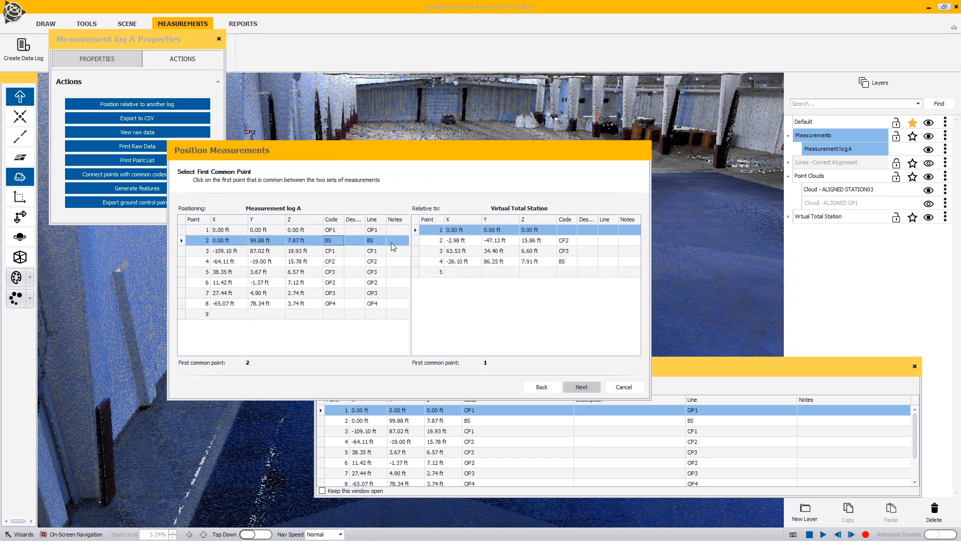
click(495, 261)
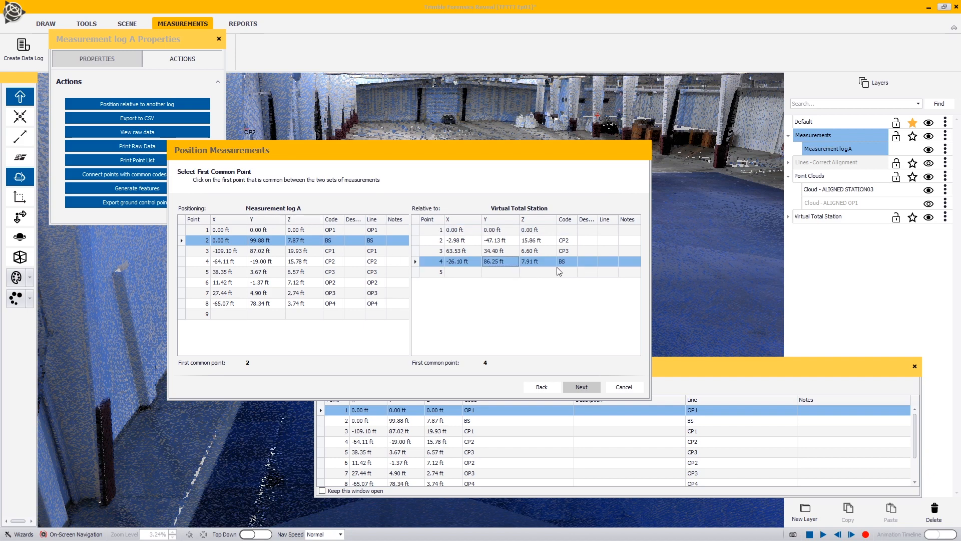
click(581, 389)
Match point CP3 in both logs as the second common point and finish the Position Measurements wizard
click(327, 263)
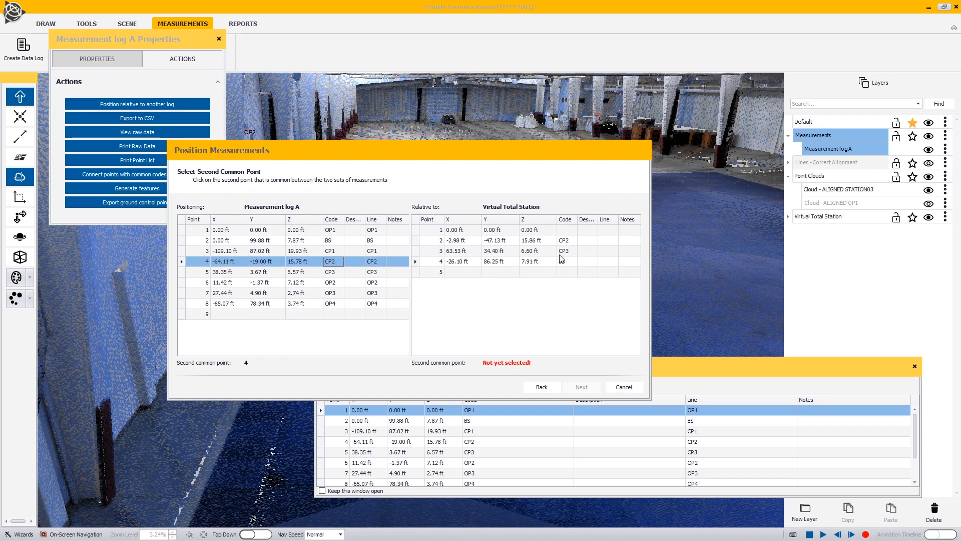
click(308, 274)
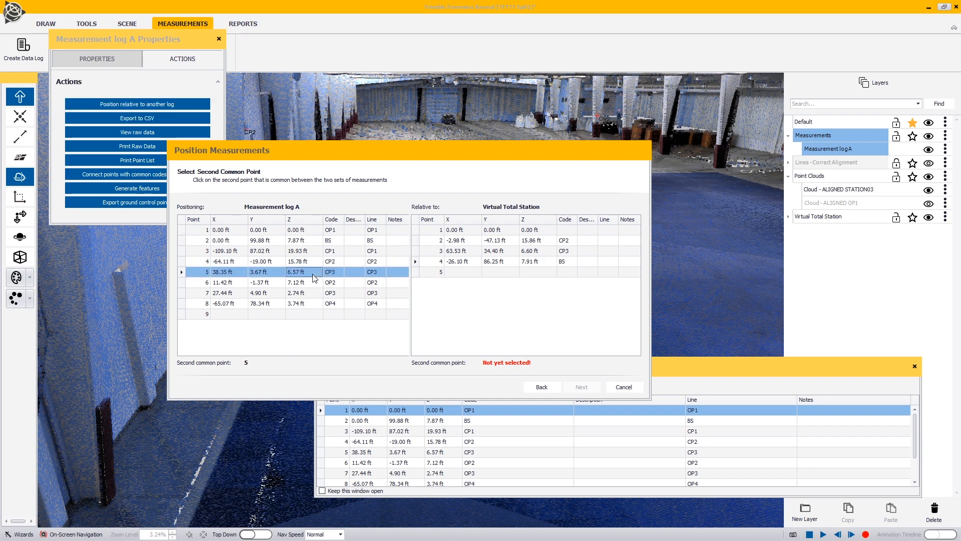
click(510, 252)
click(582, 387)
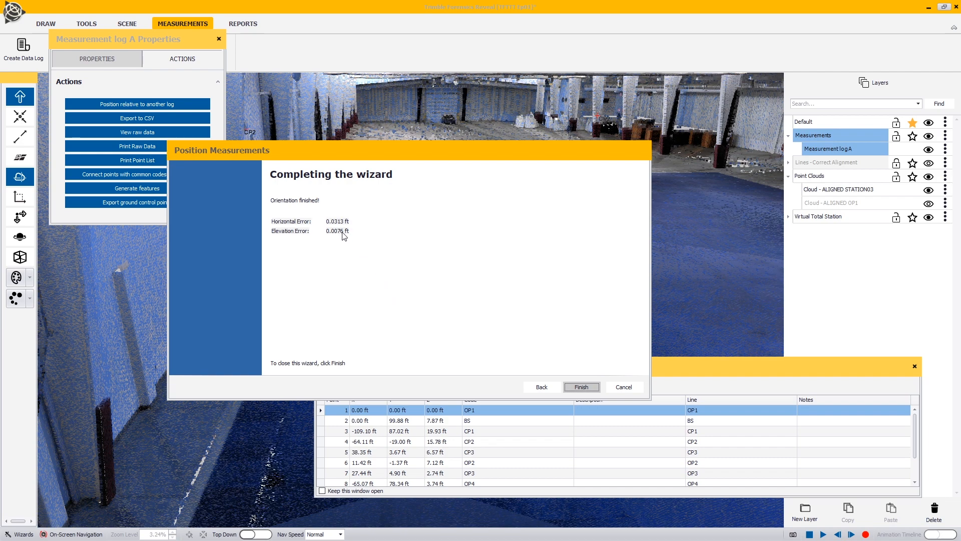
click(580, 387)
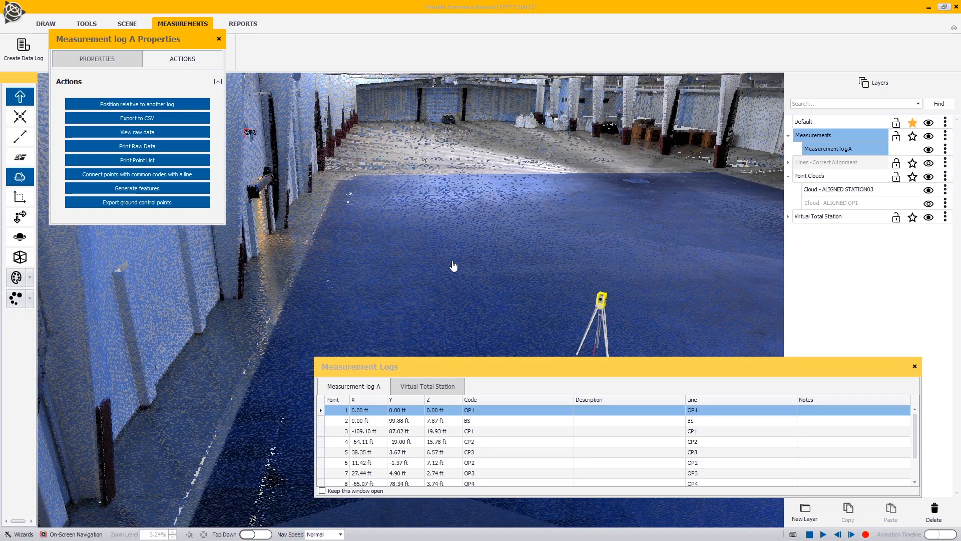
Close the Measurement Logs window and hide the Virtual Total Station layer
click(914, 367)
drag(546, 289, 185, 380)
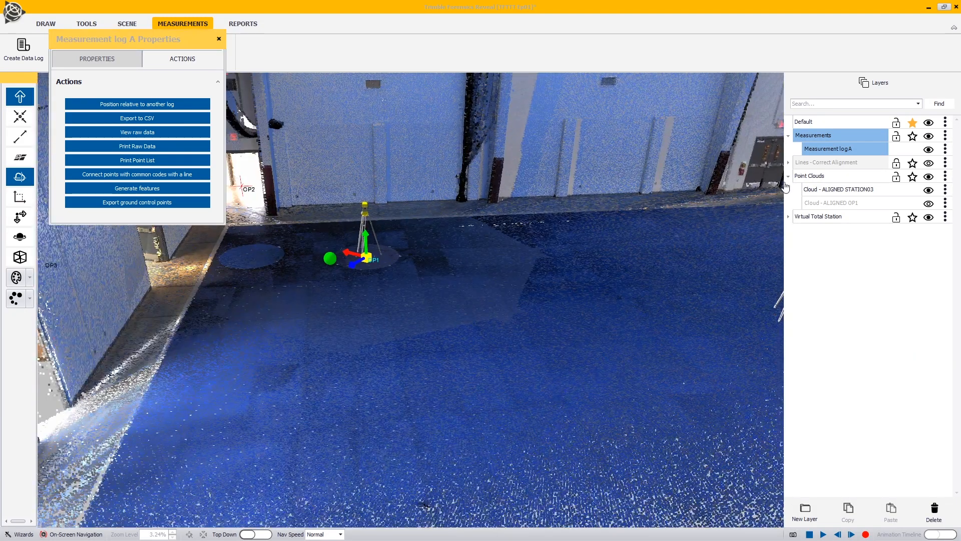
drag(576, 261, 424, 296)
drag(418, 289, 422, 175)
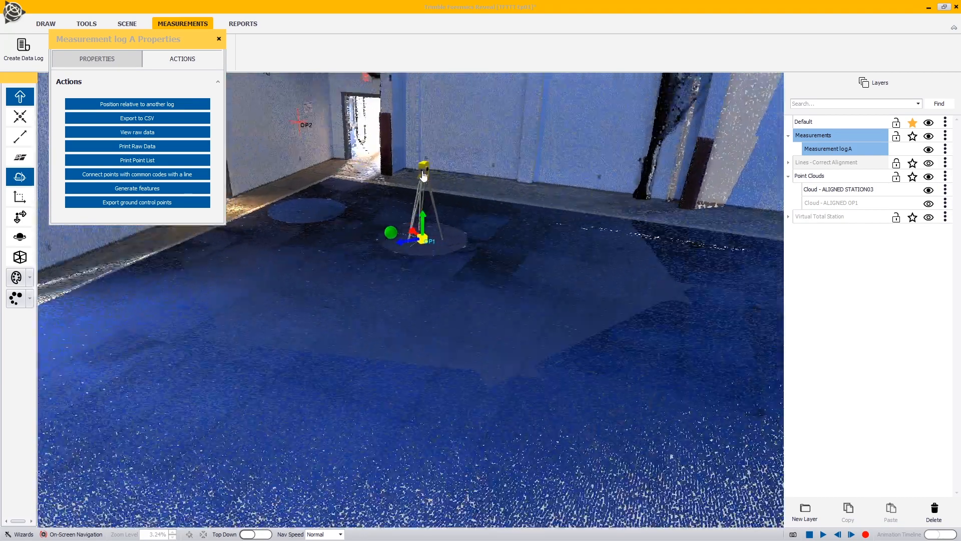
Check how control points CP3 beyond the doorway and CP1 on the column line up with the point cloud
drag(419, 185, 358, 139)
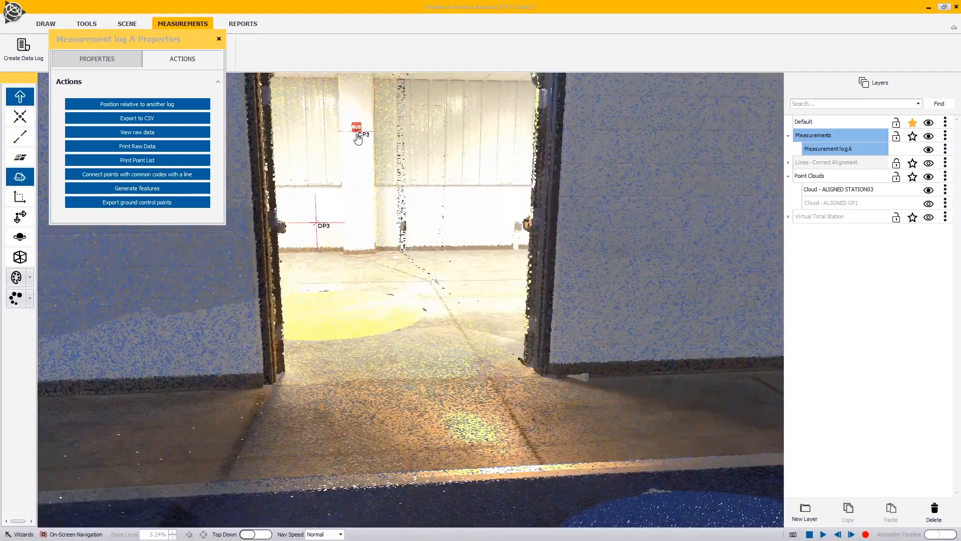
drag(557, 181, 326, 153)
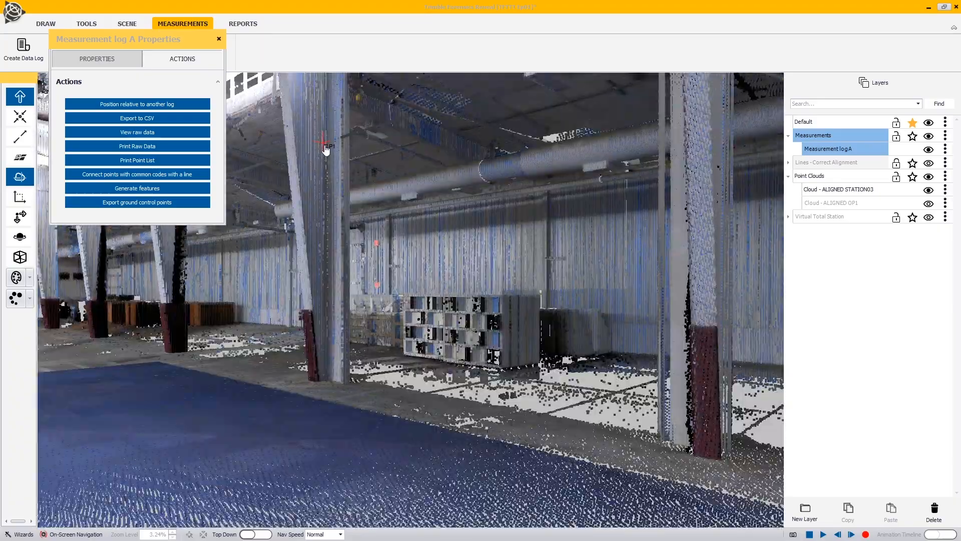
drag(324, 152, 326, 155)
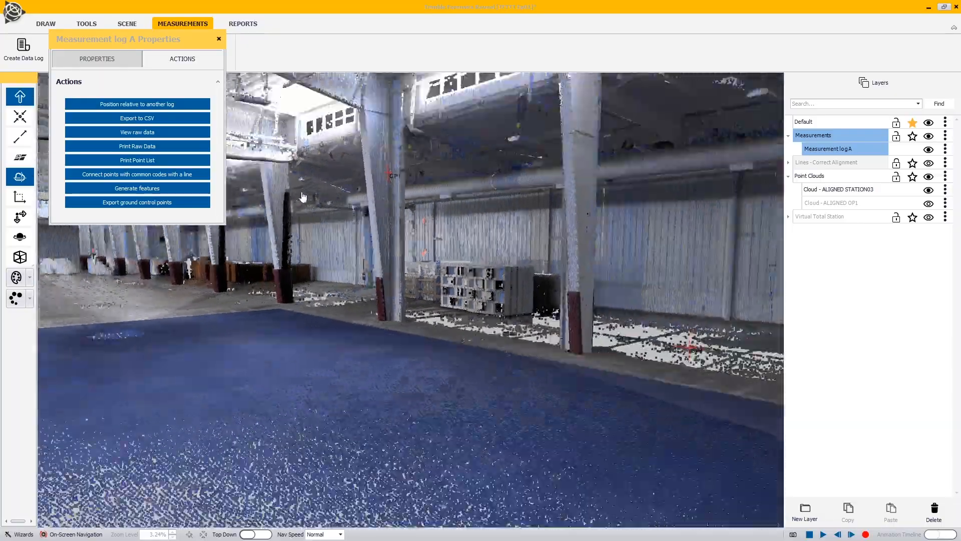
Examine the positions of OP2 on the wall and OP3 beyond the doorway against the point cloud
drag(304, 196, 275, 254)
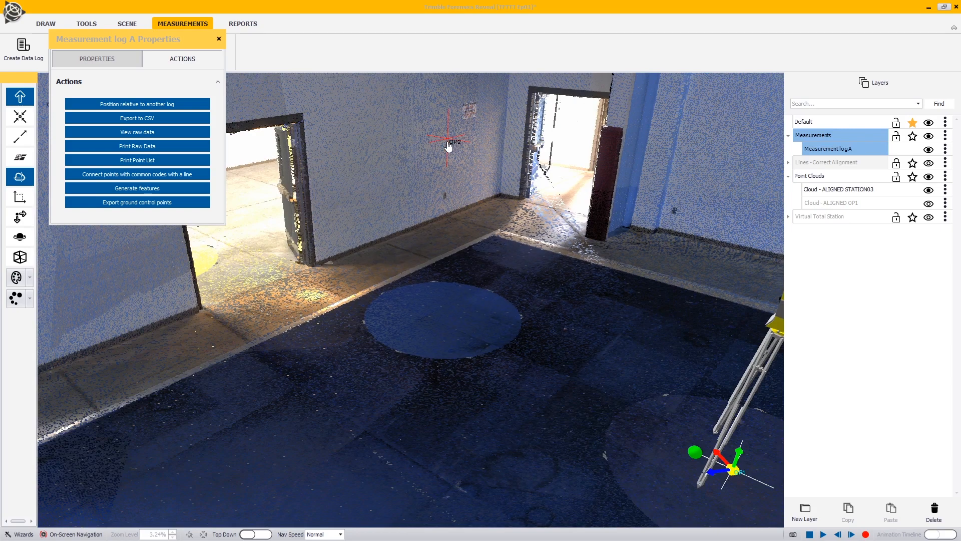
drag(394, 313, 445, 158)
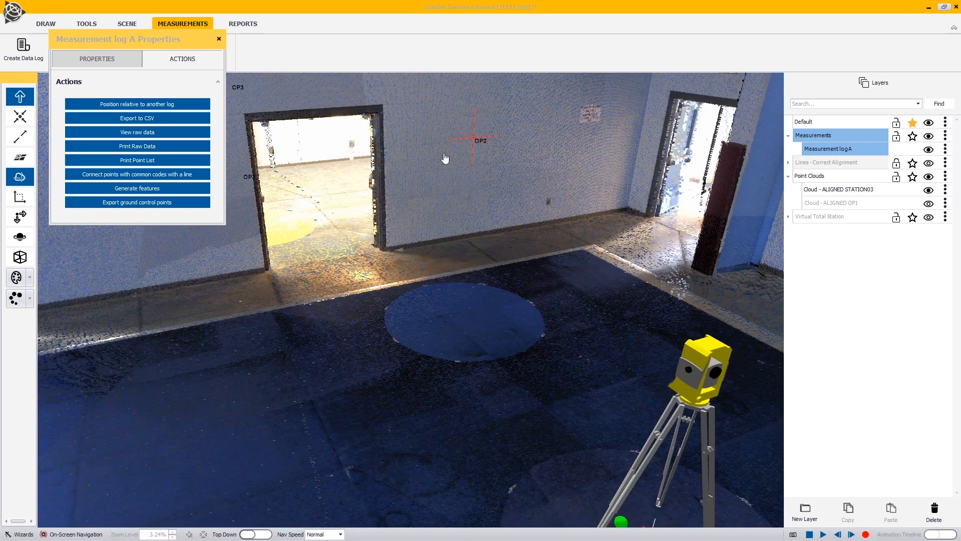
scroll(472, 160, up, 5)
mouse_move(466, 222)
mouse_down()
mouse_move(501, 95)
mouse_move(502, 172)
mouse_move(503, 144)
mouse_up()
drag(502, 192, 210, 341)
scroll(313, 316, up, 5)
scroll(467, 297, down, 1)
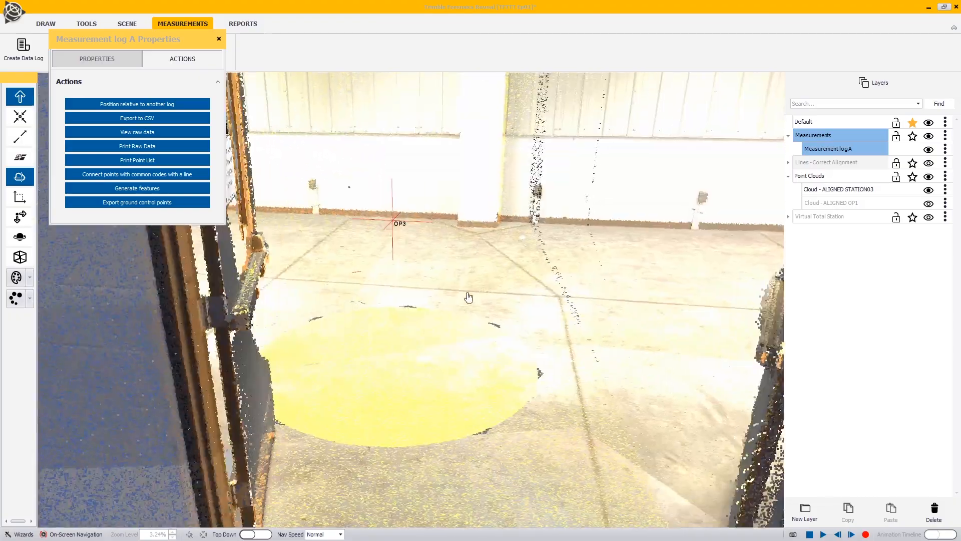
scroll(468, 297, down, 3)
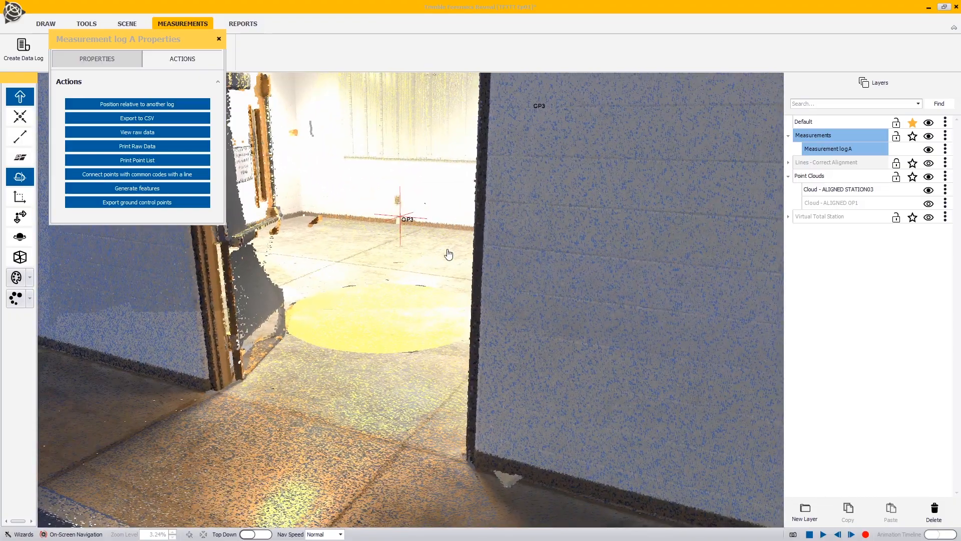
drag(449, 254, 51, 230)
drag(506, 245, 271, 290)
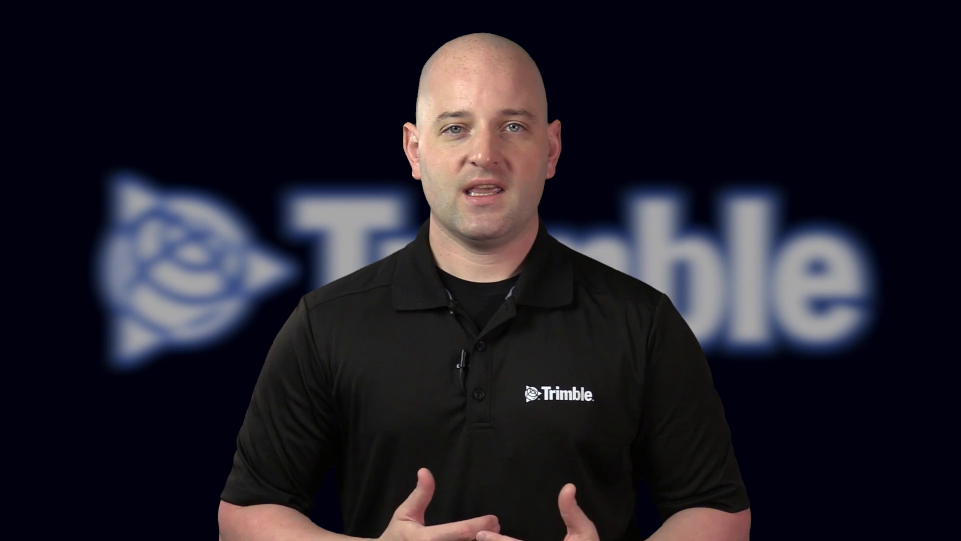